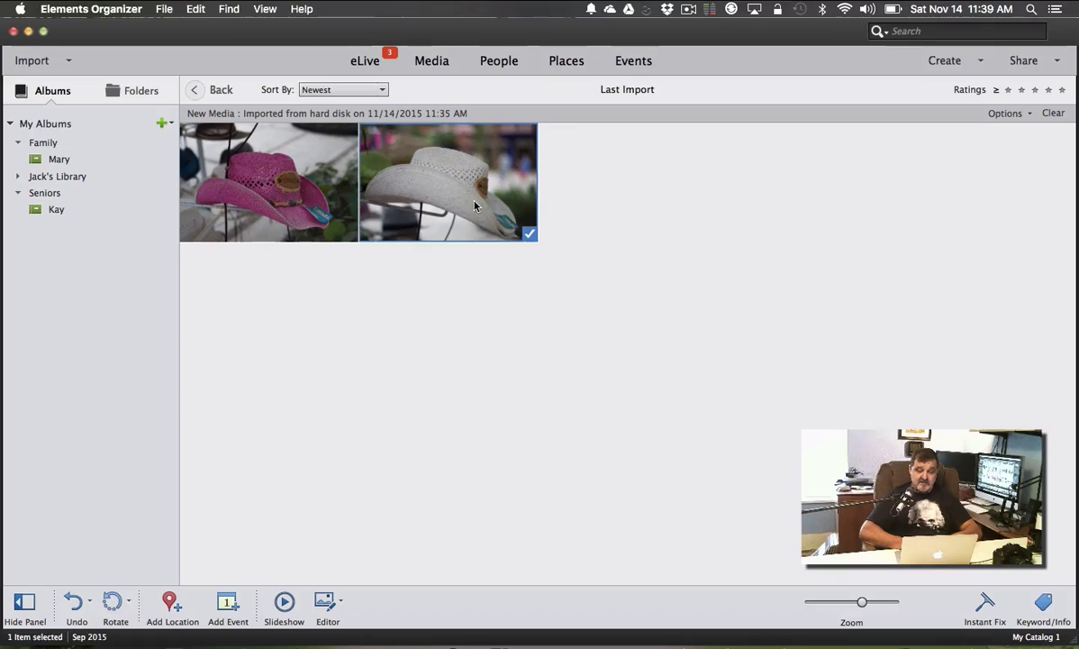
# - Add the pink hat photo to the selection and send both hat photos to the Photoshop Elements Editor
pyautogui.keyDown('super'); pyautogui.click(327, 213); pyautogui.keyUp('super')
pyautogui.rightClick(327, 212)
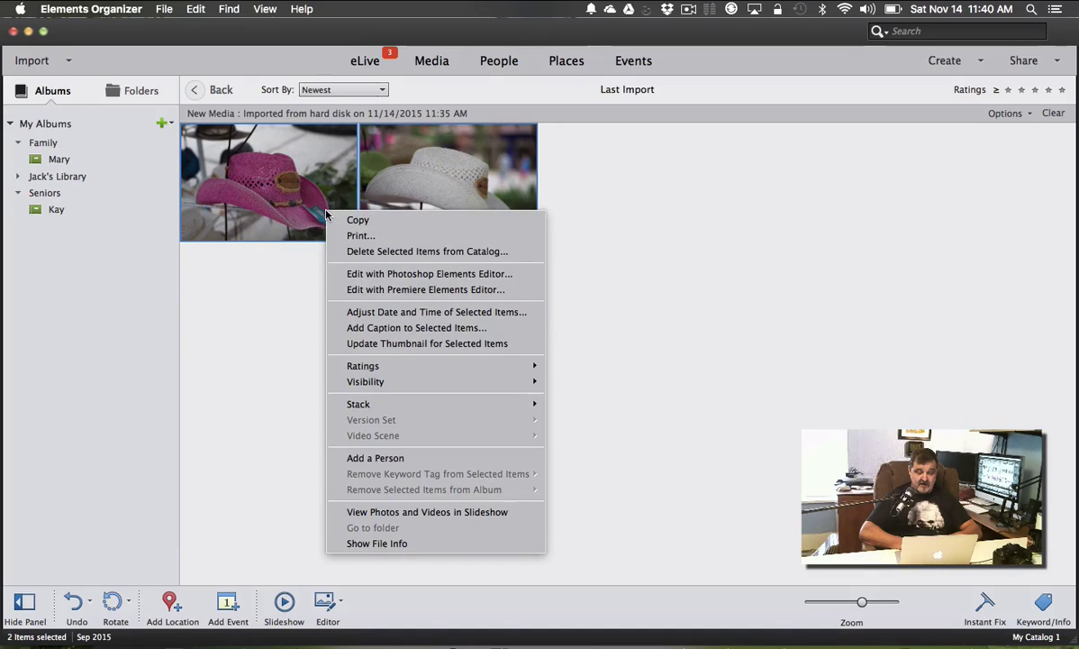
pyautogui.click(353, 274)
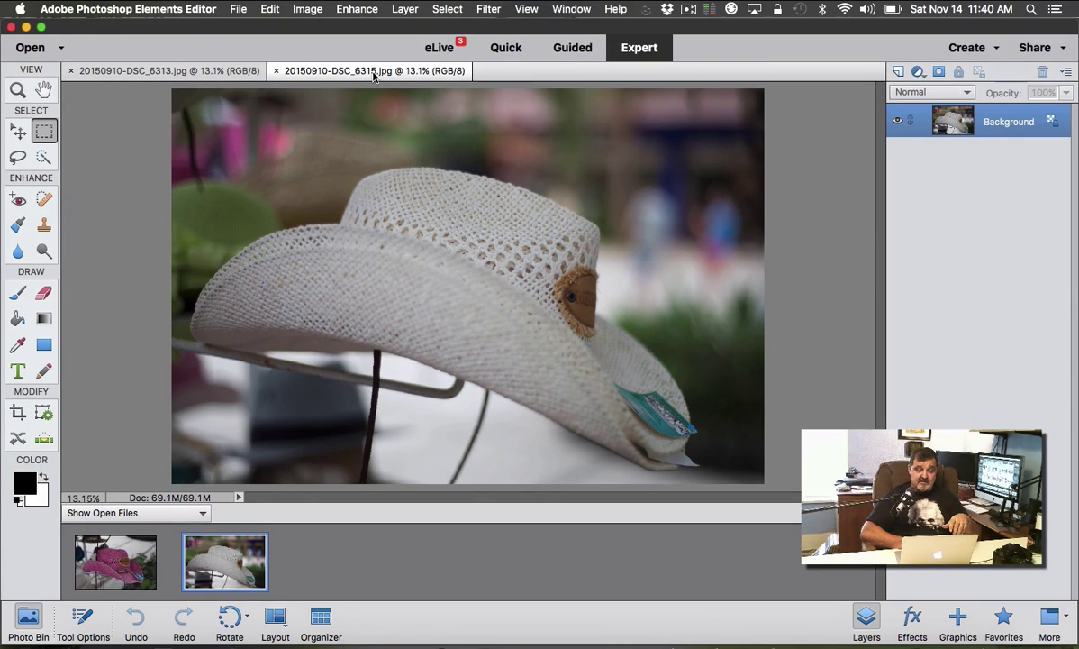
# - Move the 20150910-DSC_6315.jpg tab before 20150910-DSC_6313.jpg and show the pink hat photo
pyautogui.moveTo(373, 76); pyautogui.dragTo(182, 78)
pyautogui.click(182, 79)
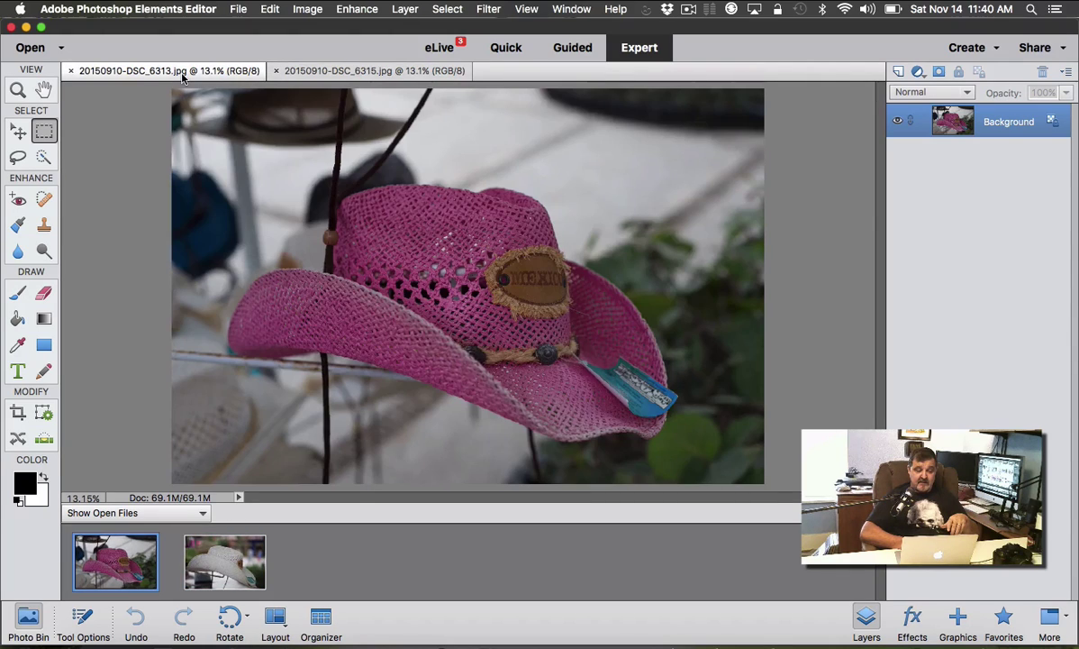
pyautogui.click(284, 74)
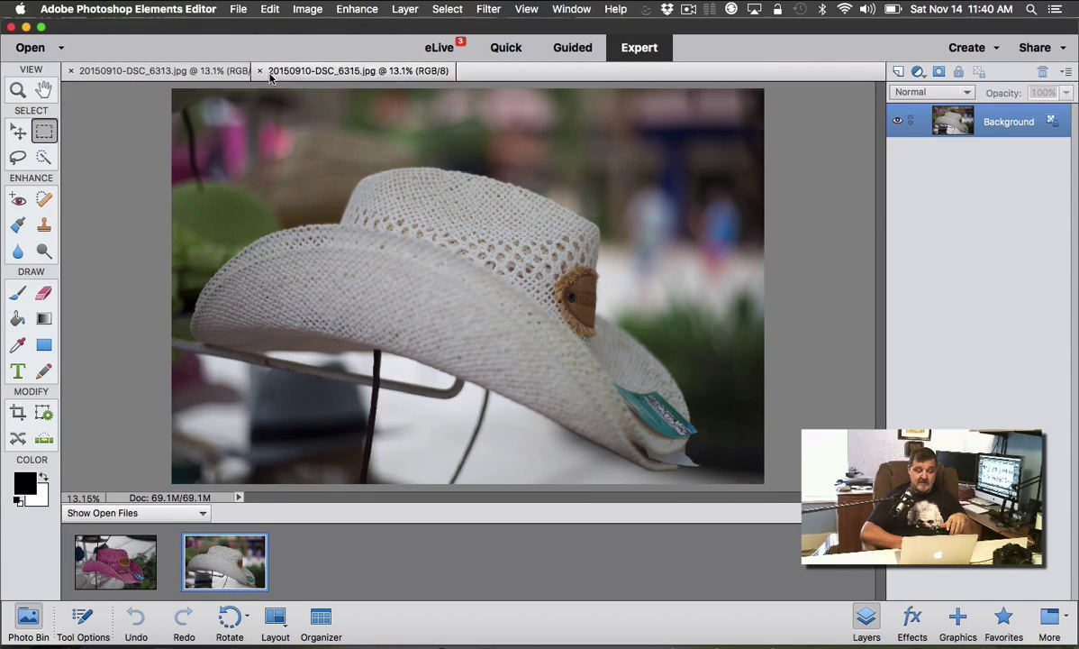
pyautogui.moveTo(269, 78); pyautogui.dragTo(101, 80)
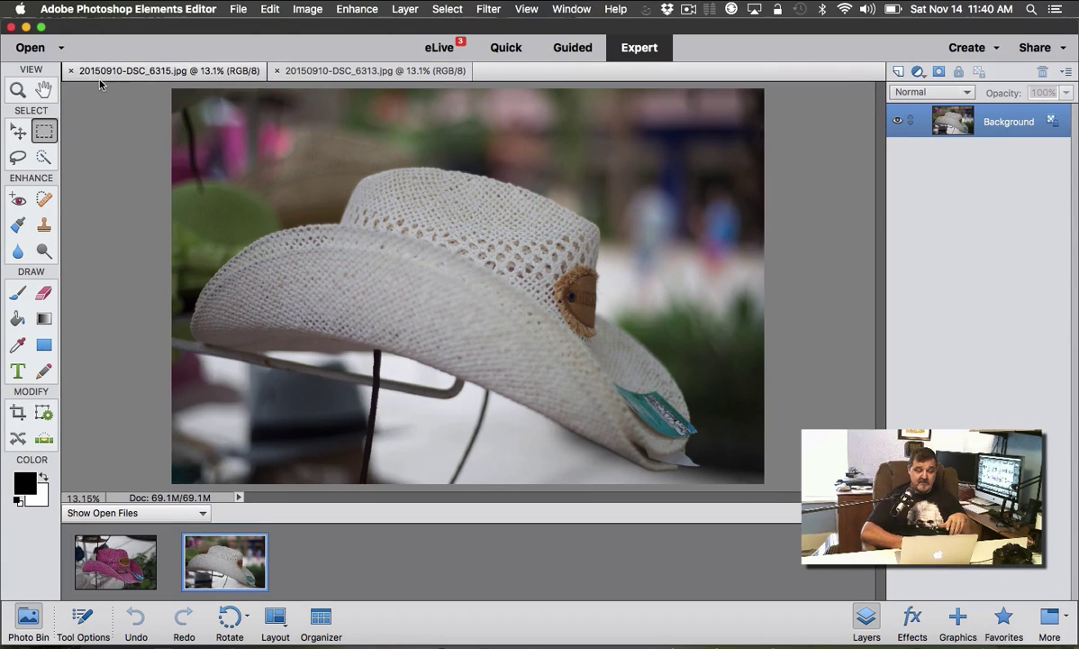
pyautogui.click(317, 73)
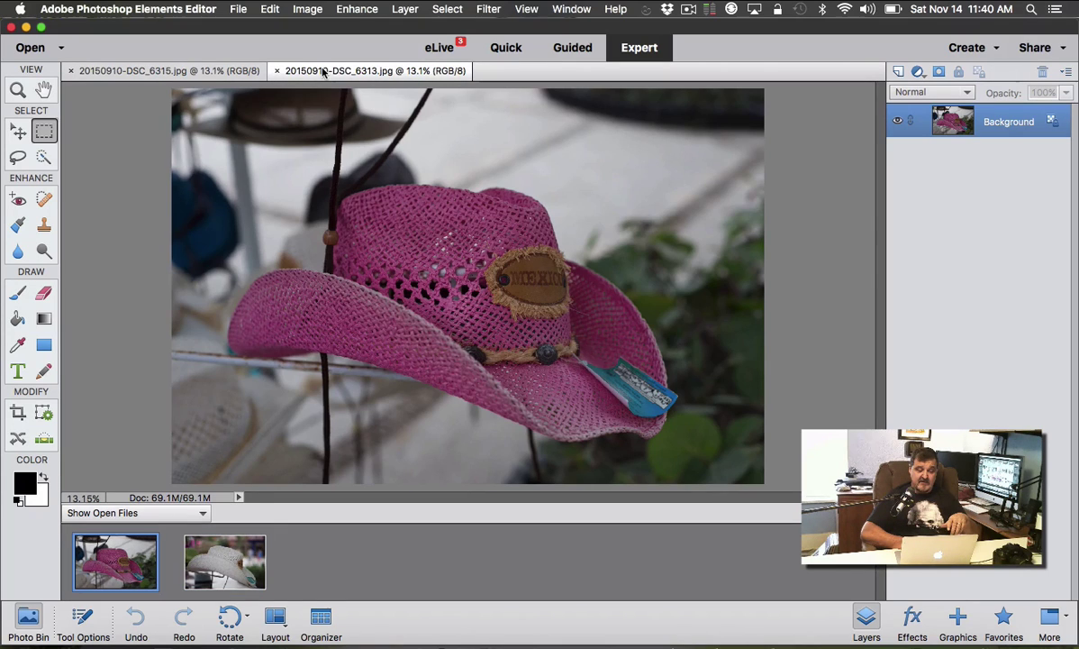
pyautogui.click(196, 72)
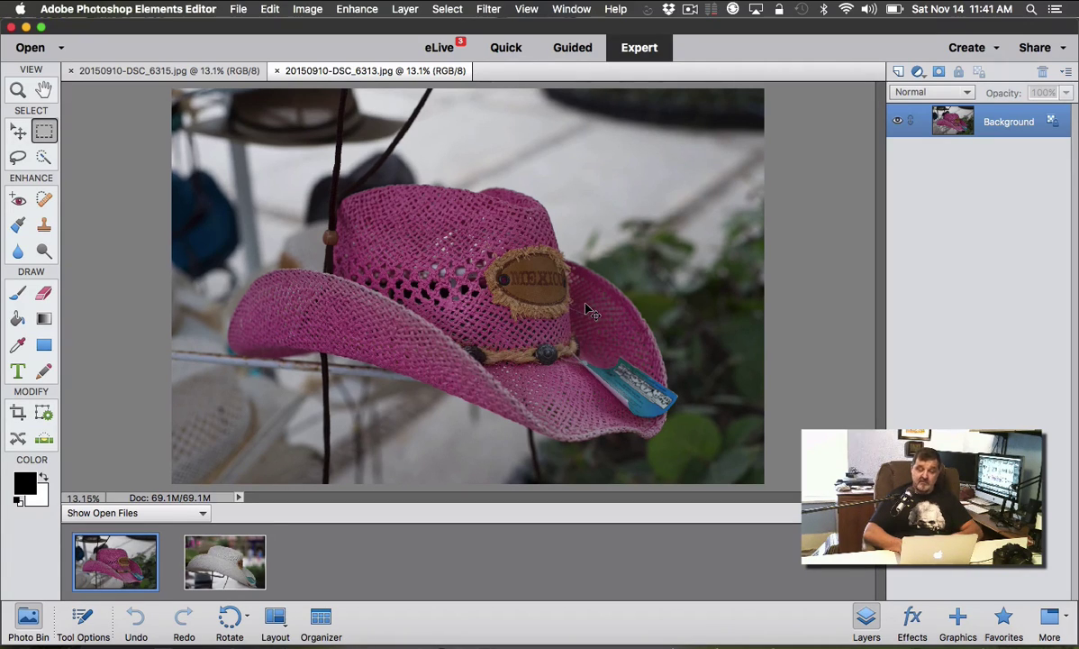
# - Duplicate the Background layer as Layer 1 with Cmd+J and pick the Quick Selection tool
pyautogui.press('super+j')
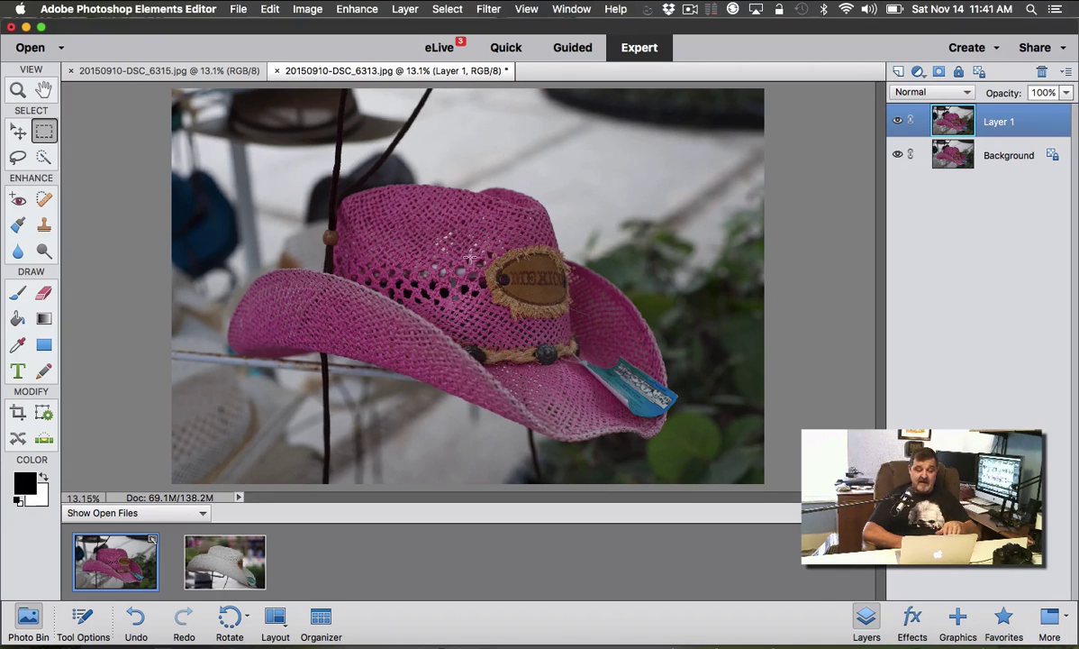
pyautogui.click(43, 161)
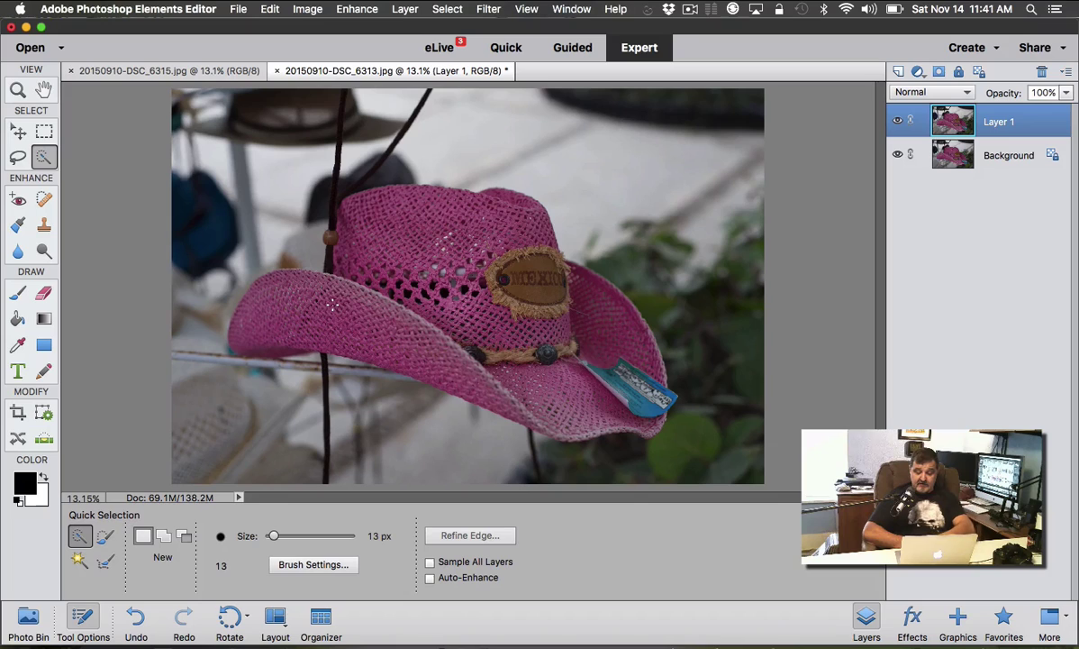
# - Paint a Quick Selection over the pink hat with a larger brush, then subtract stray areas with a 70 px brush
pyautogui.press(']')
pyautogui.press(']')
pyautogui.press(']')
pyautogui.press(']')
pyautogui.press(']')
pyautogui.press(']')
pyautogui.press(']')
pyautogui.press(']')
pyautogui.press(']')
pyautogui.press(']')
pyautogui.press(']')
pyautogui.press(']')
pyautogui.press(']')
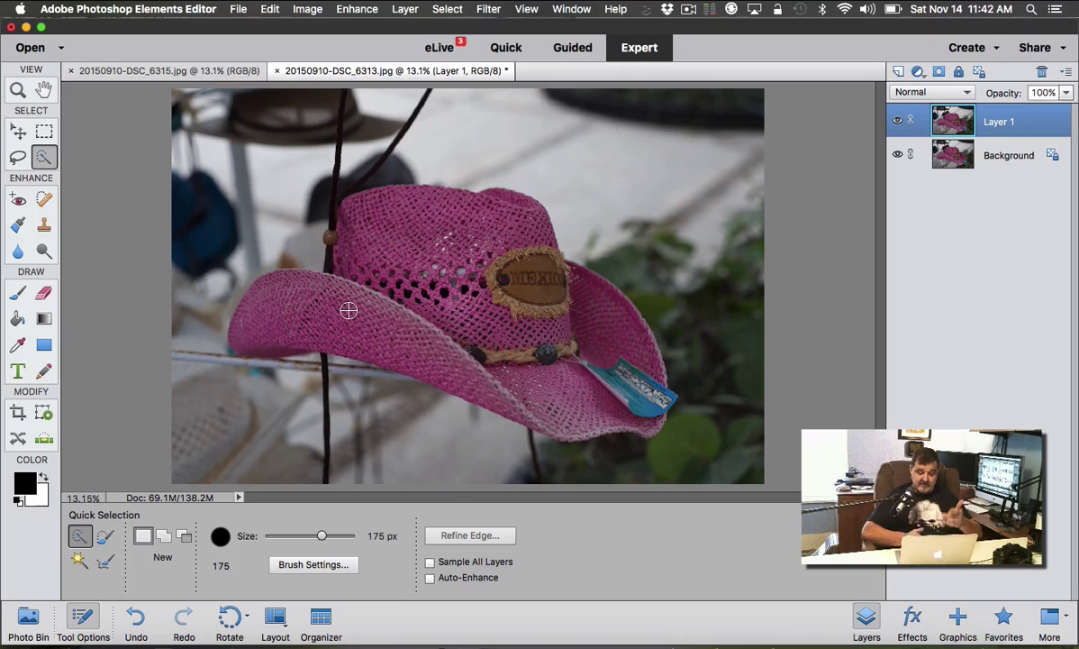
pyautogui.moveTo(319, 329)
pyautogui.mouseDown()
pyautogui.moveTo(427, 339)
pyautogui.moveTo(559, 395)
pyautogui.moveTo(539, 372)
pyautogui.moveTo(575, 304)
pyautogui.moveTo(498, 232)
pyautogui.moveTo(504, 213)
pyautogui.moveTo(420, 192)
pyautogui.moveTo(366, 219)
pyautogui.moveTo(342, 301)
pyautogui.moveTo(271, 309)
pyautogui.mouseUp()
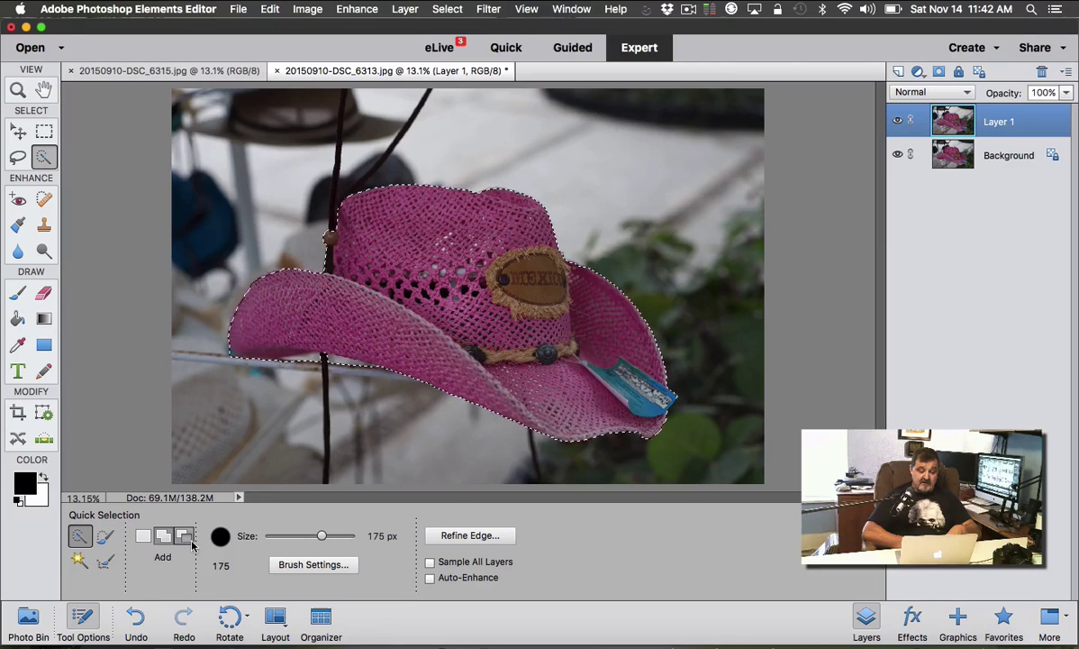
pyautogui.click(184, 535)
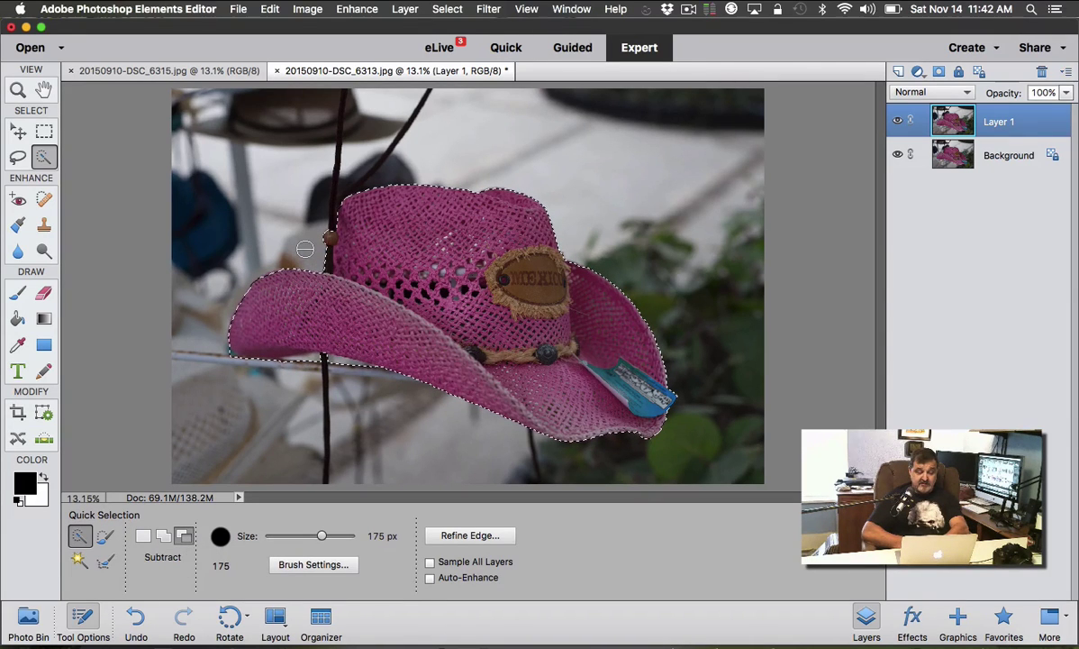
pyautogui.press('[')
pyautogui.press('[')
pyautogui.press('[')
pyautogui.press('[')
pyautogui.press('[')
pyautogui.press('[')
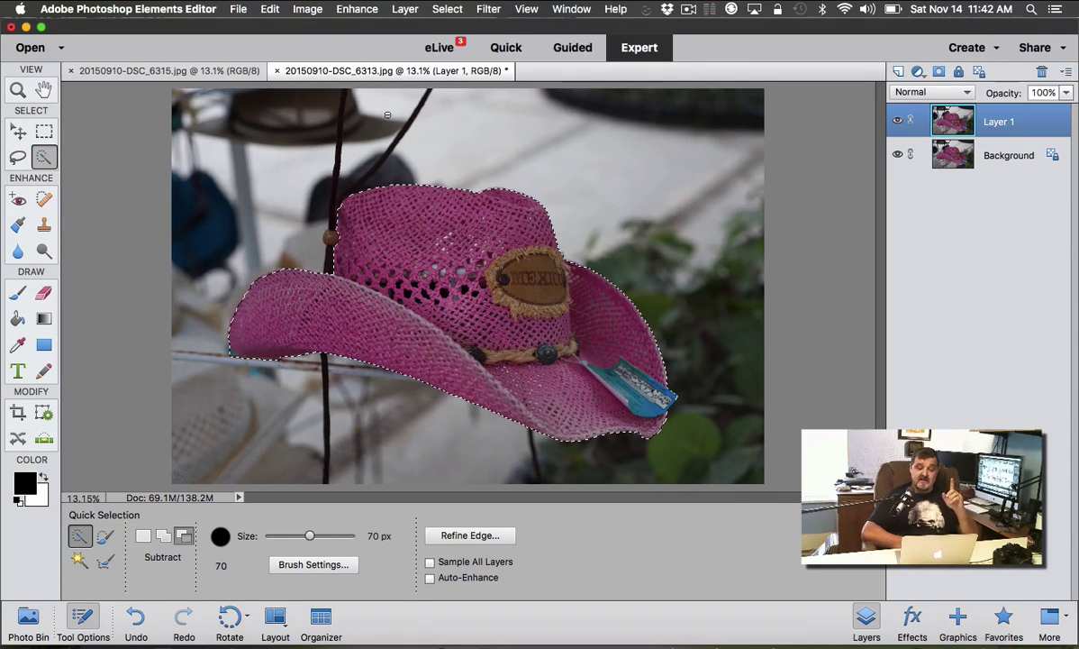
pyautogui.click(447, 9)
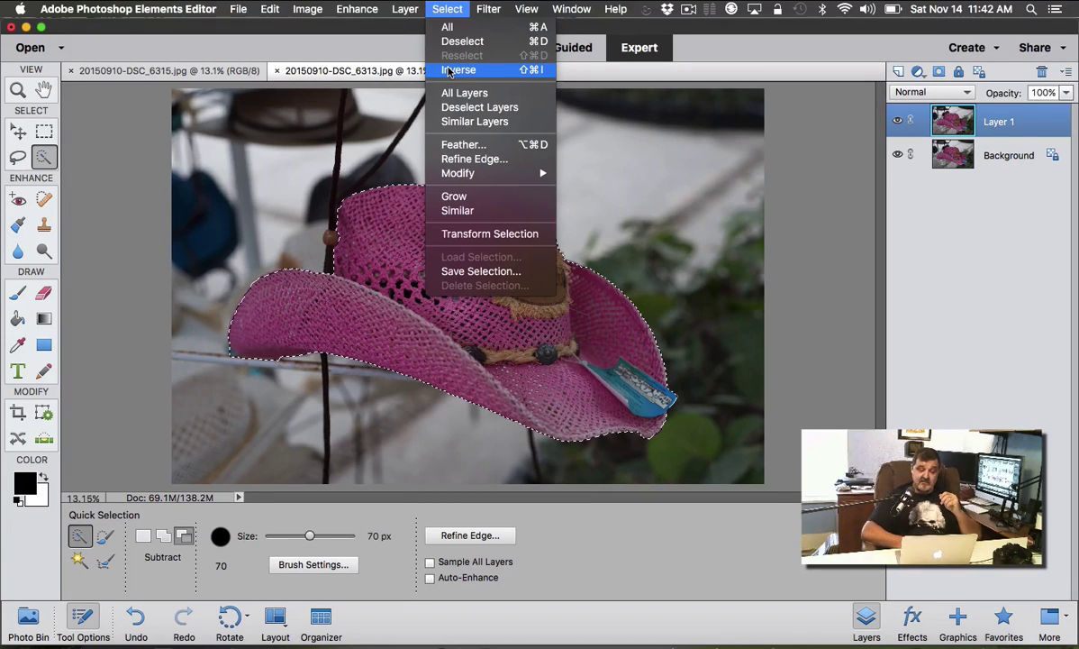
# - Copy the inverted background onto Layer 2, hide Background, show Layer 1, and reload Layer 2's area as a selection
pyautogui.click(449, 70)
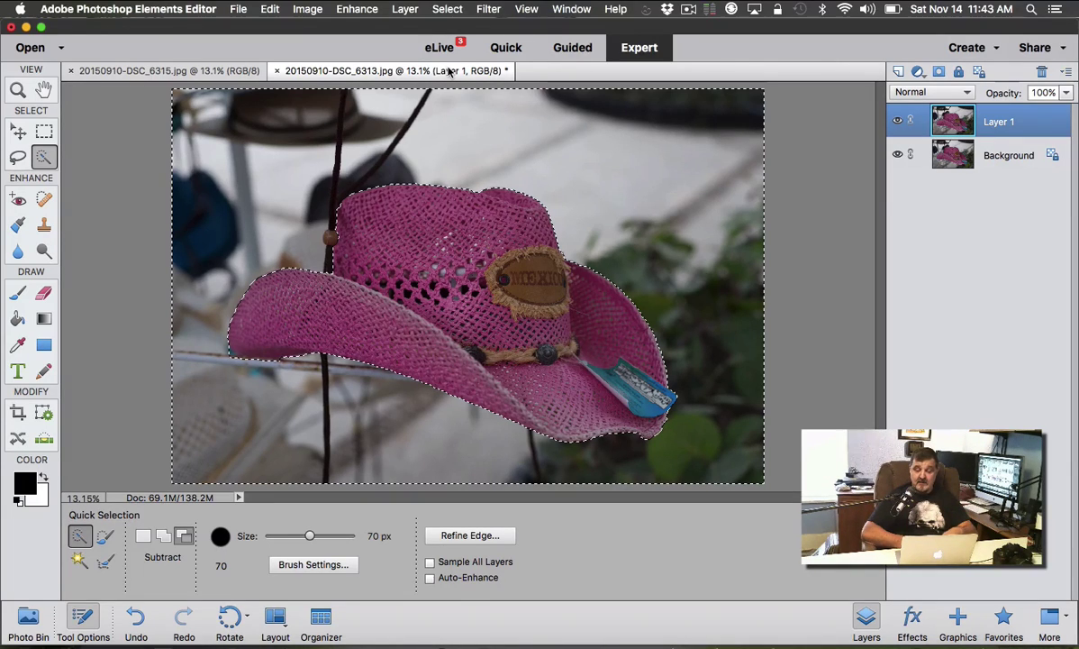
pyautogui.press('super+j')
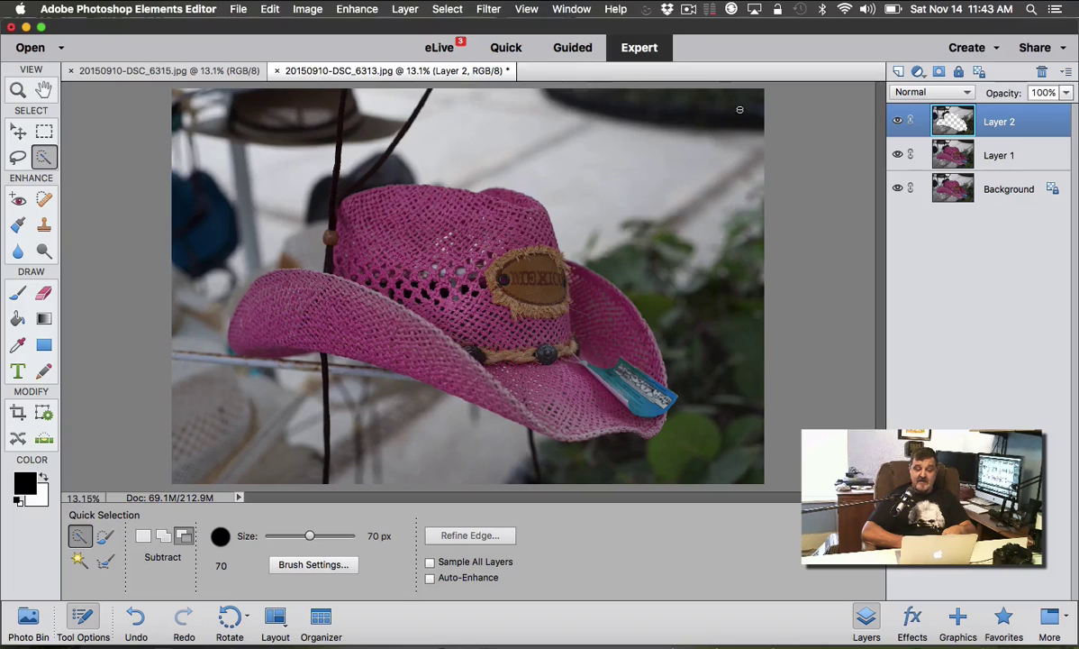
pyautogui.click(897, 189)
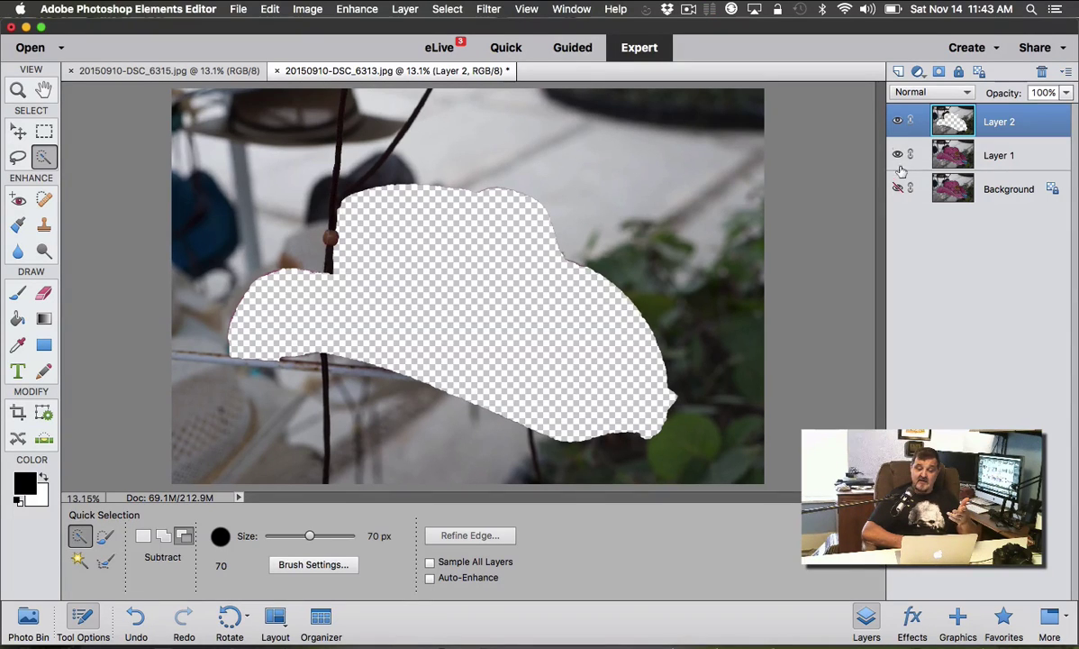
pyautogui.click(898, 155)
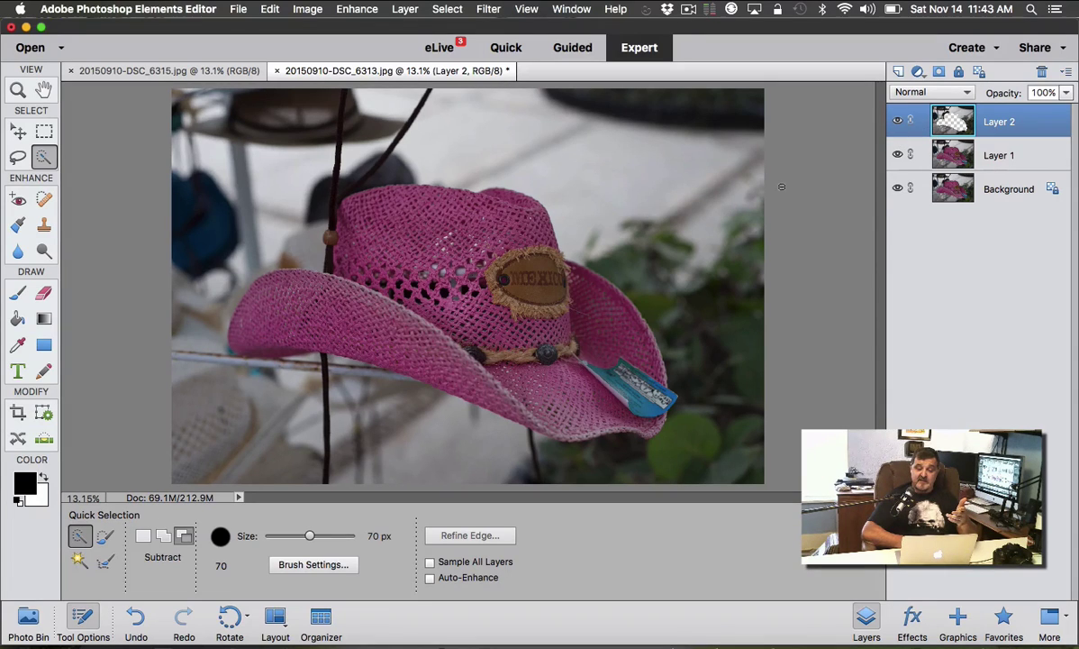
pyautogui.keyDown('super'); pyautogui.click(953, 124); pyautogui.keyUp('super')
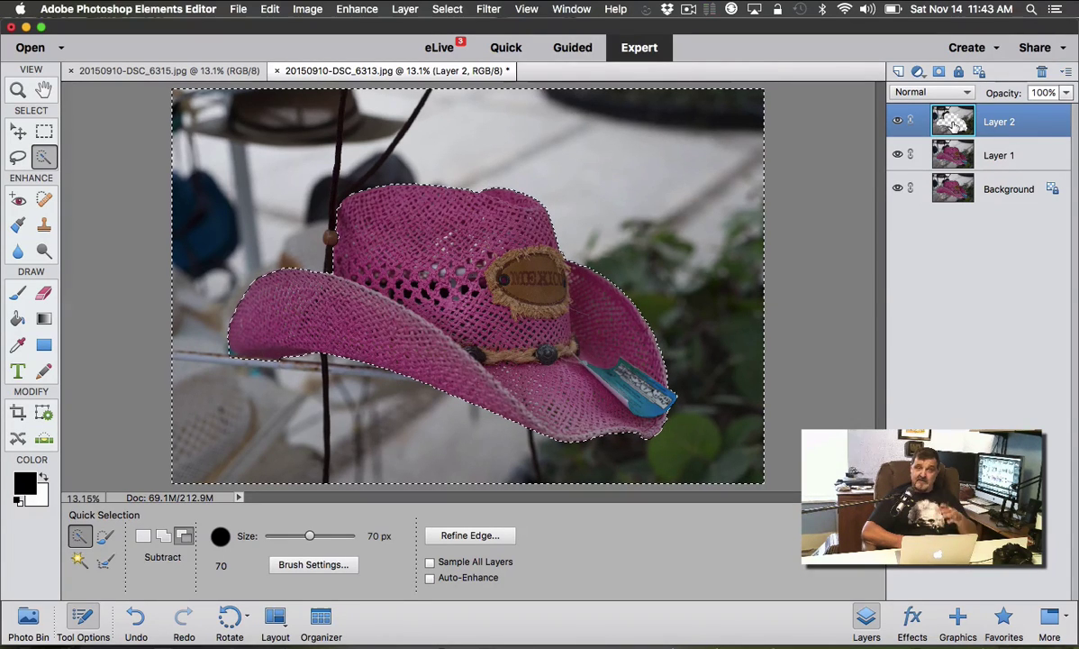
# - Apply a Gaussian Blur with a 20-pixel radius to Layer 2's background around the hat
pyautogui.click(489, 9)
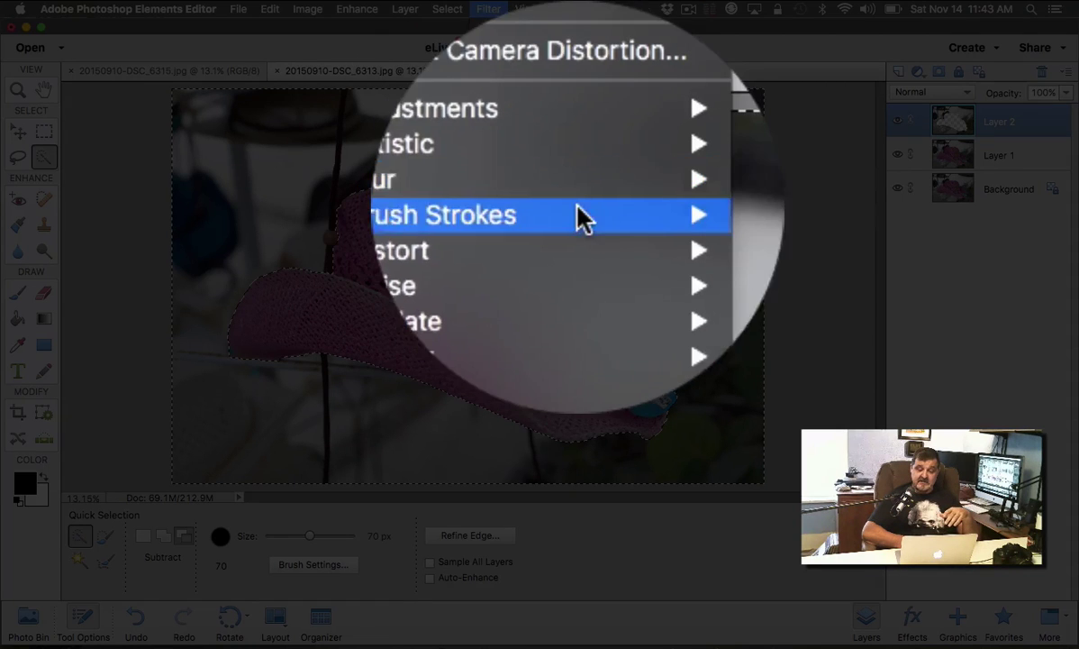
pyautogui.moveTo(594, 218)
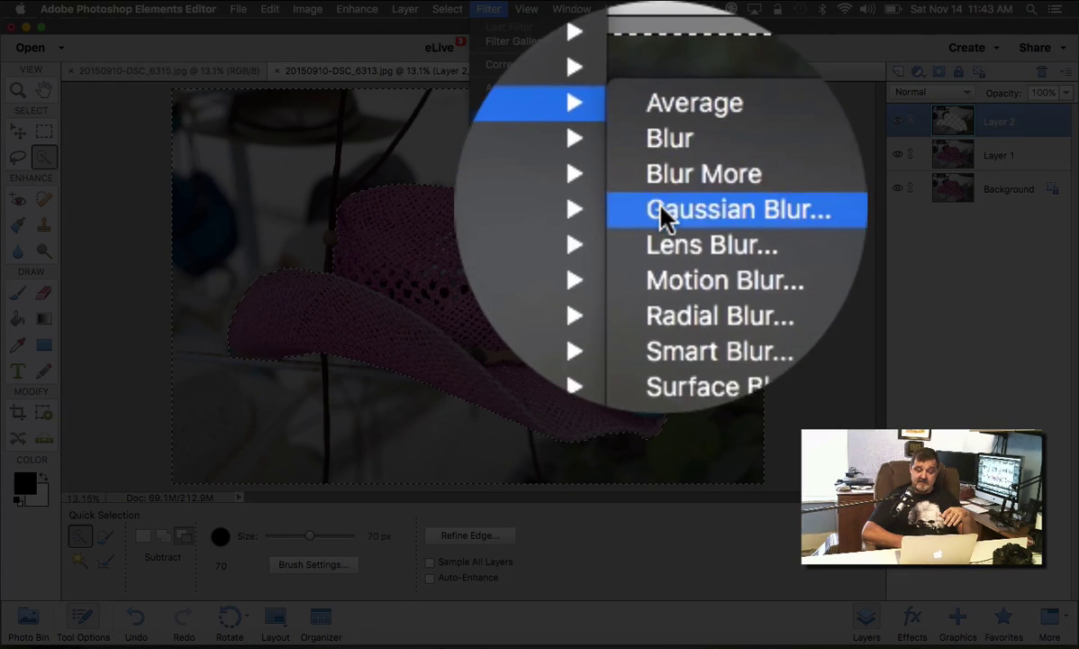
pyautogui.click(662, 215)
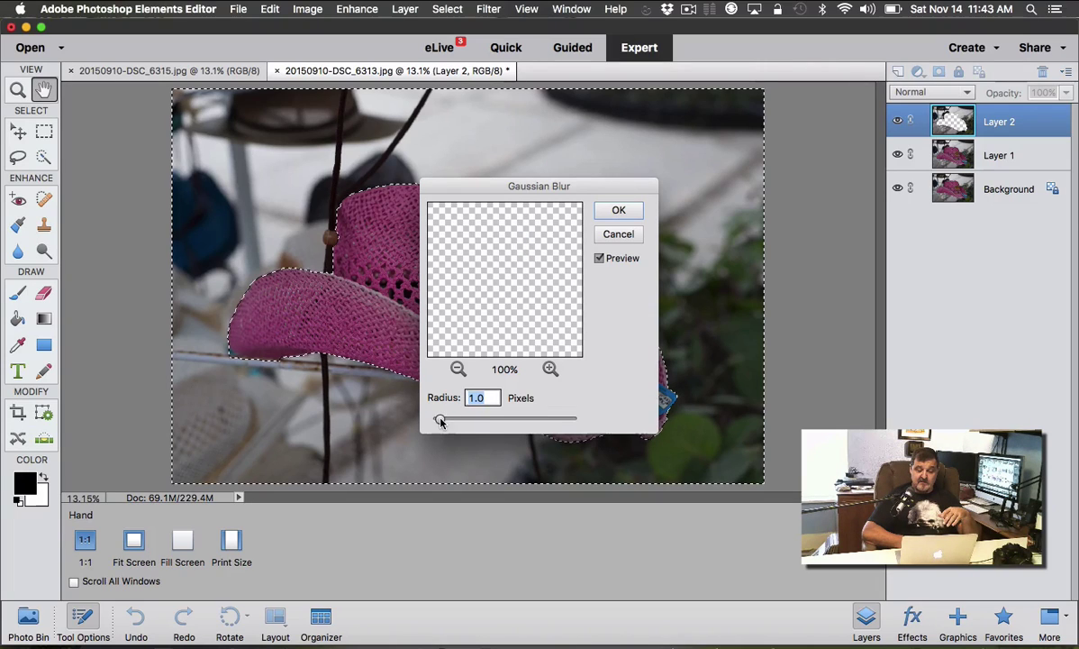
pyautogui.moveTo(440, 418); pyautogui.dragTo(460, 422)
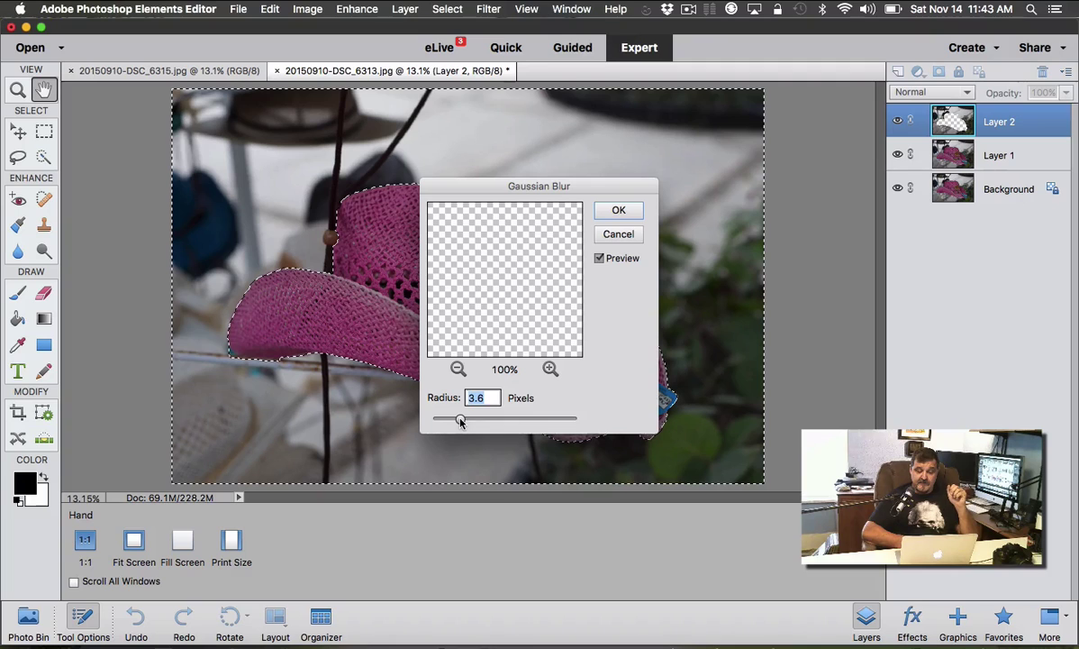
pyautogui.click(478, 419)
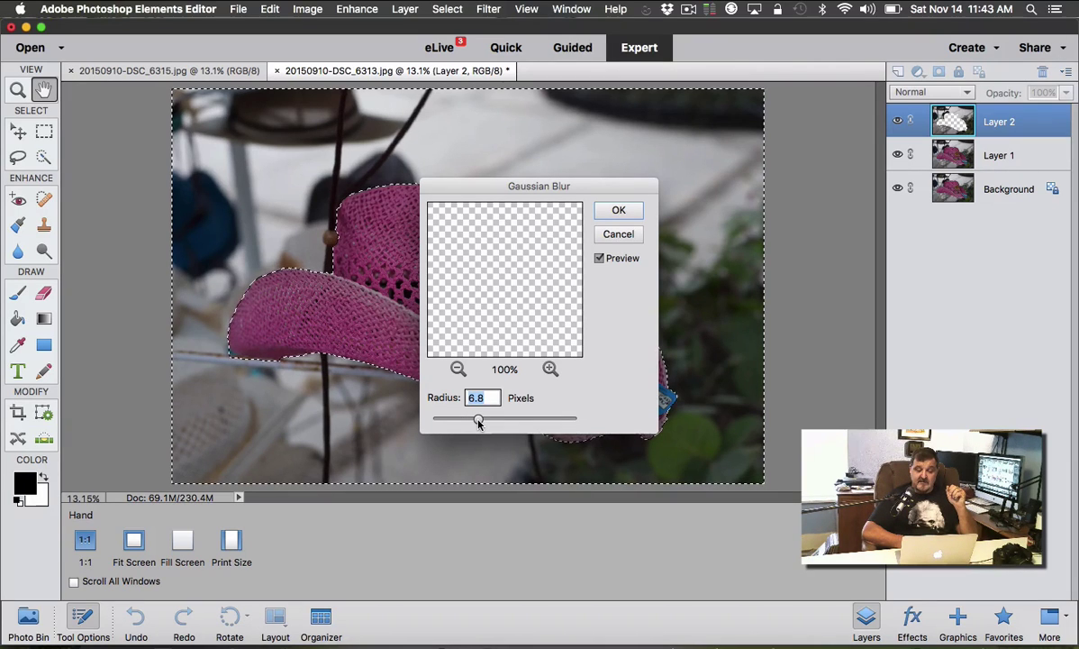
pyautogui.moveTo(478, 420); pyautogui.dragTo(510, 421)
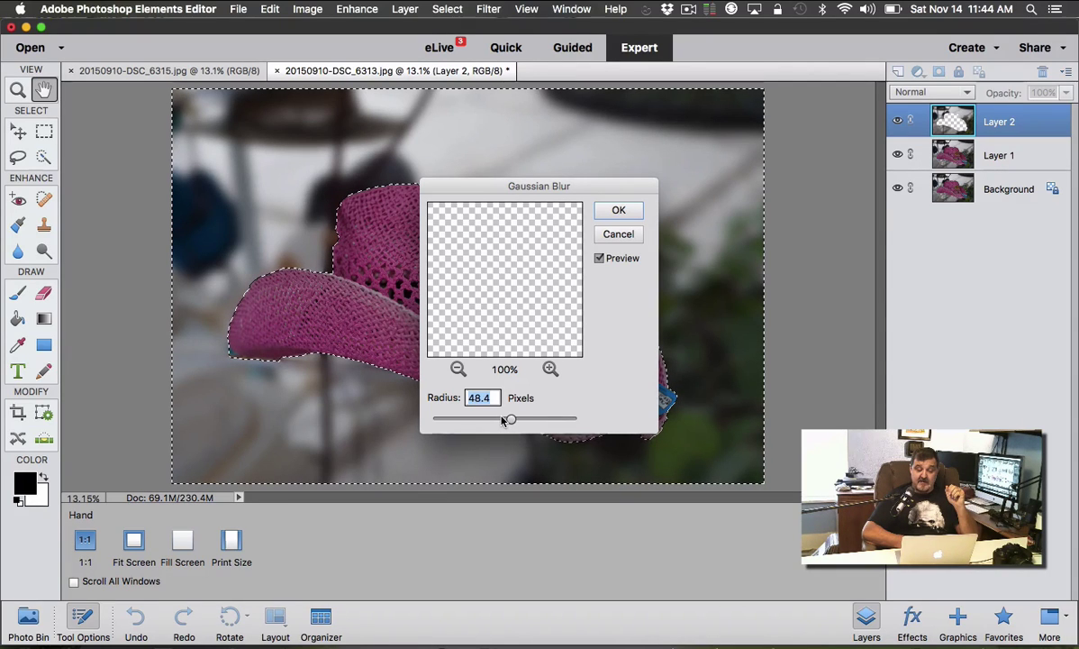
pyautogui.click(502, 420)
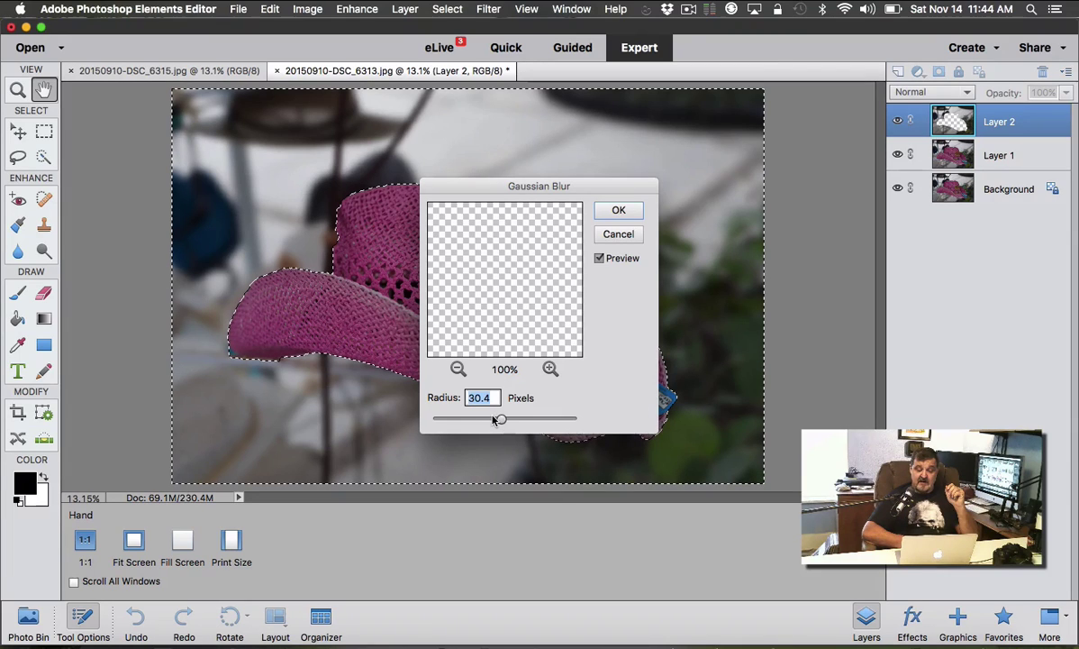
pyautogui.click(493, 420)
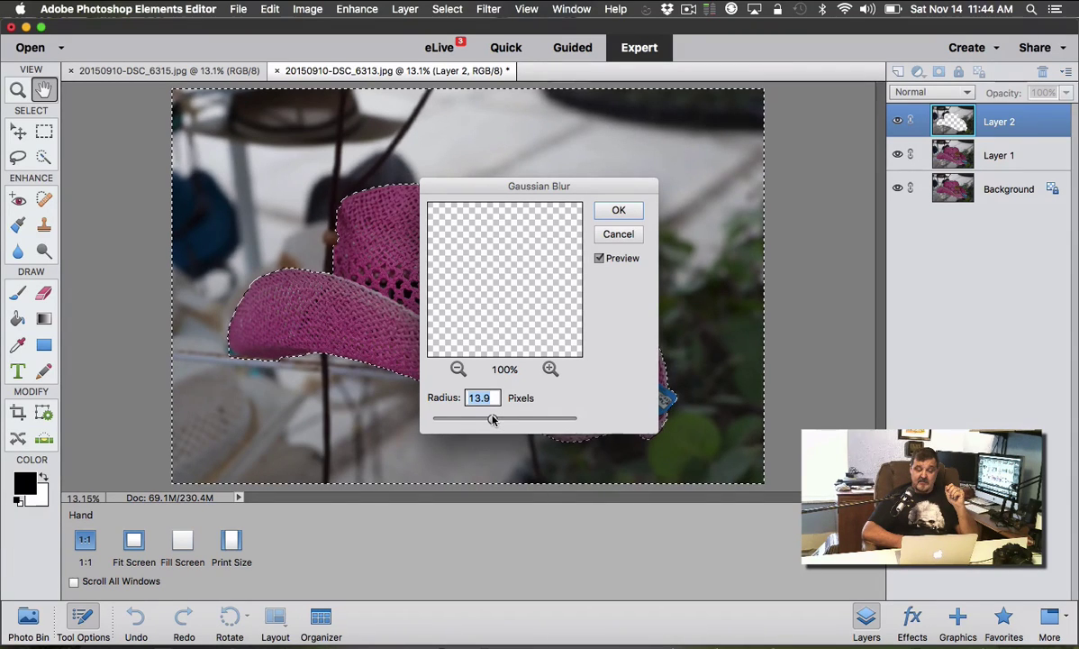
pyautogui.click(495, 419)
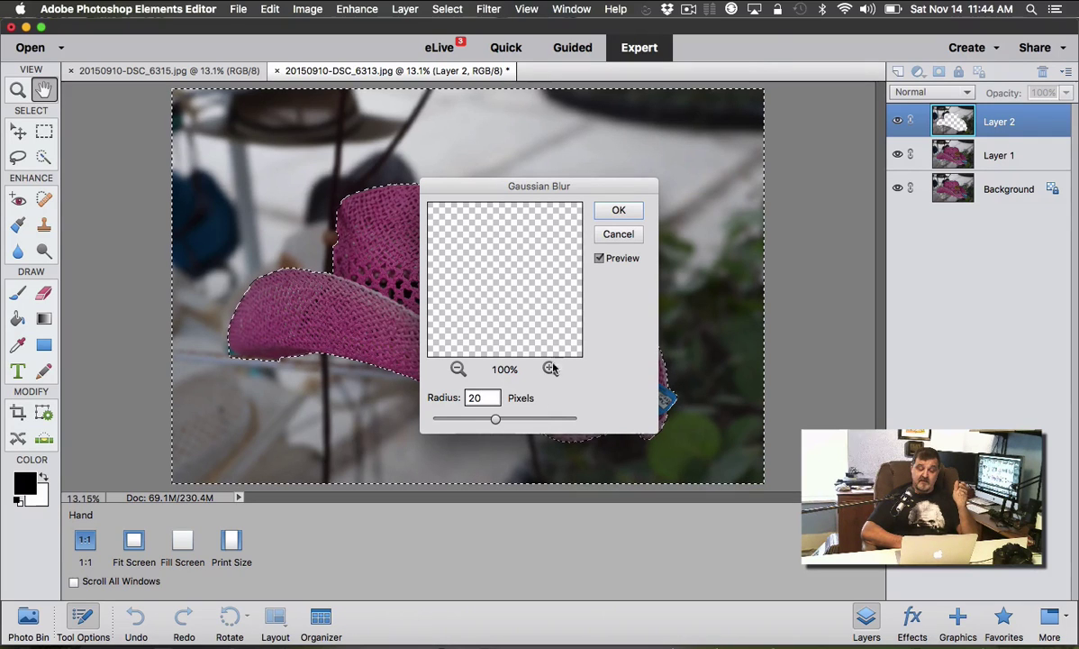
pyautogui.click(618, 211)
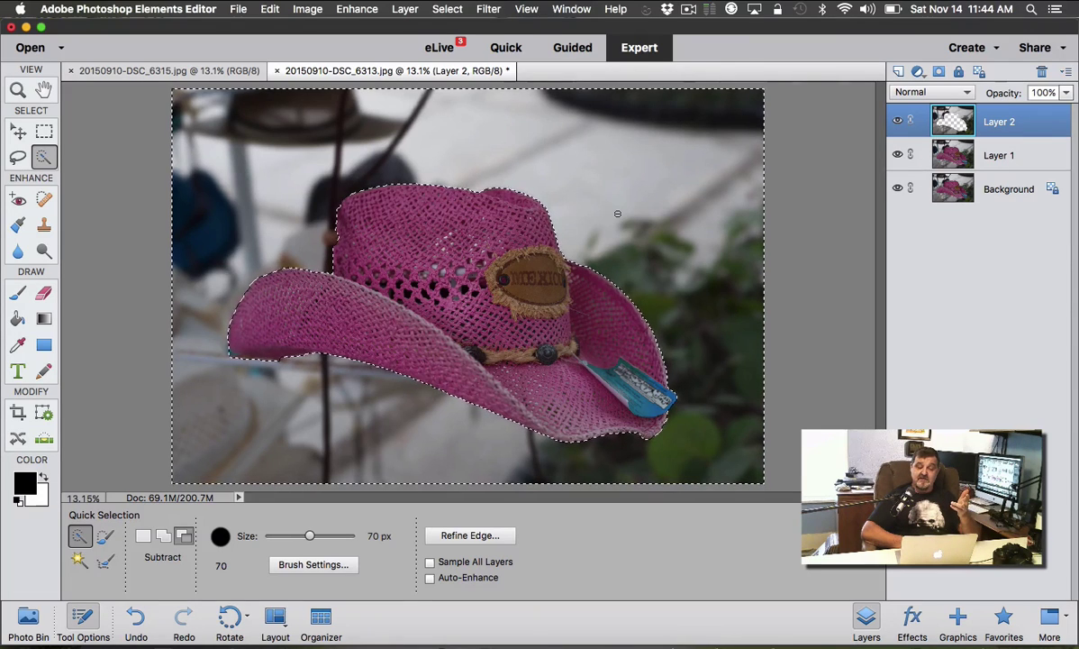
# - Apply a second, stronger Gaussian Blur at a 48.4-pixel radius to the background
pyautogui.click(486, 9)
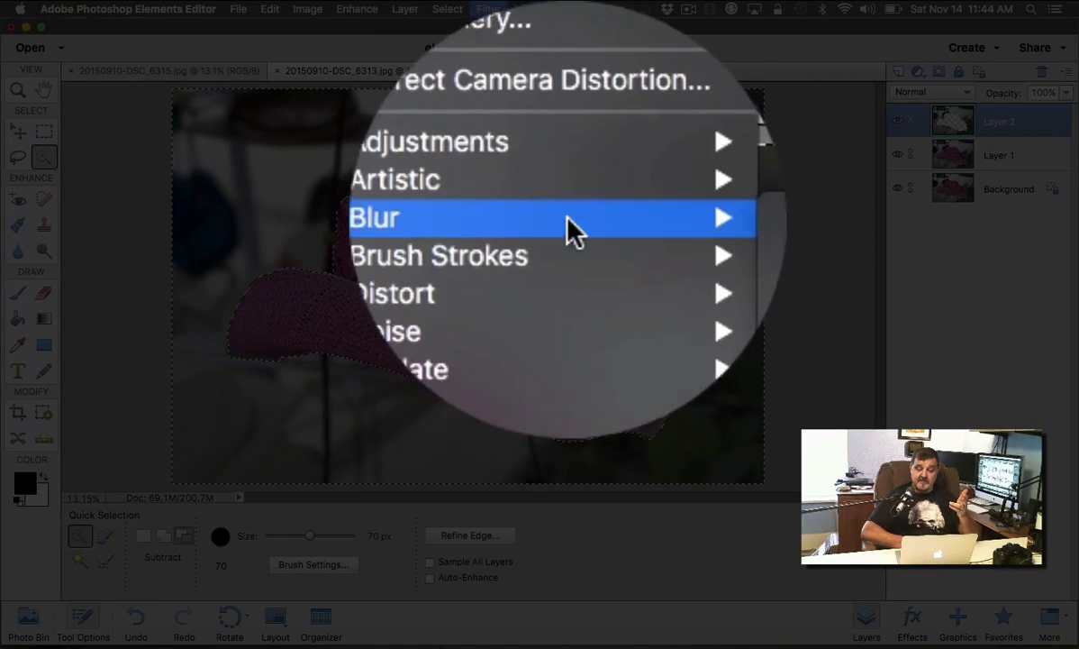
pyautogui.click(659, 230)
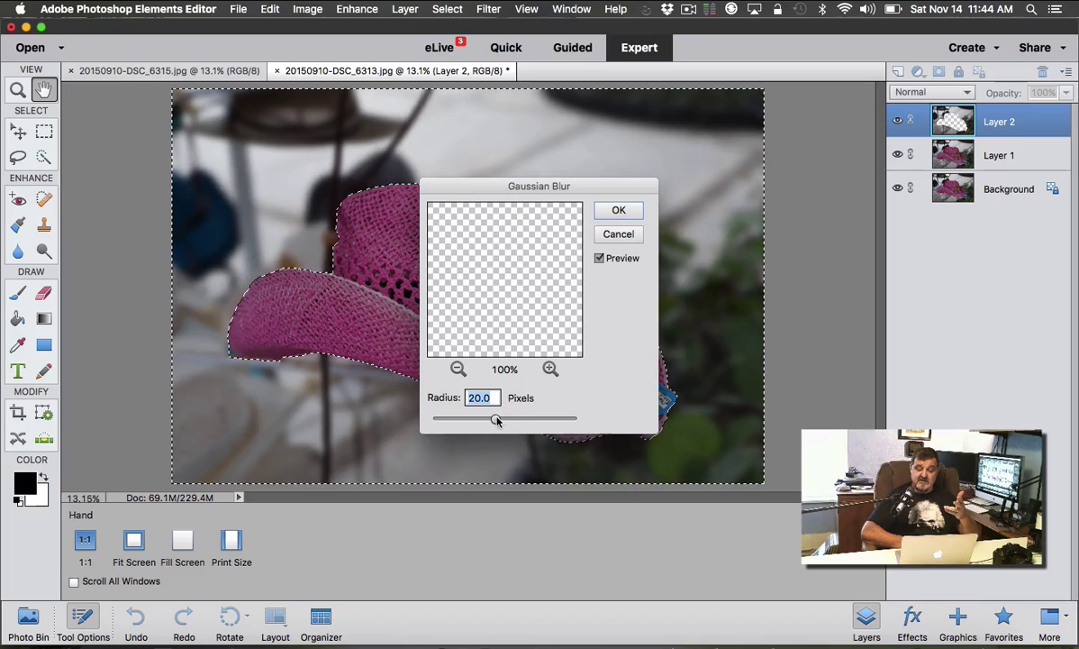
pyautogui.moveTo(497, 420)
pyautogui.mouseDown()
pyautogui.moveTo(522, 420)
pyautogui.moveTo(511, 420)
pyautogui.mouseUp()
pyautogui.click(618, 210)
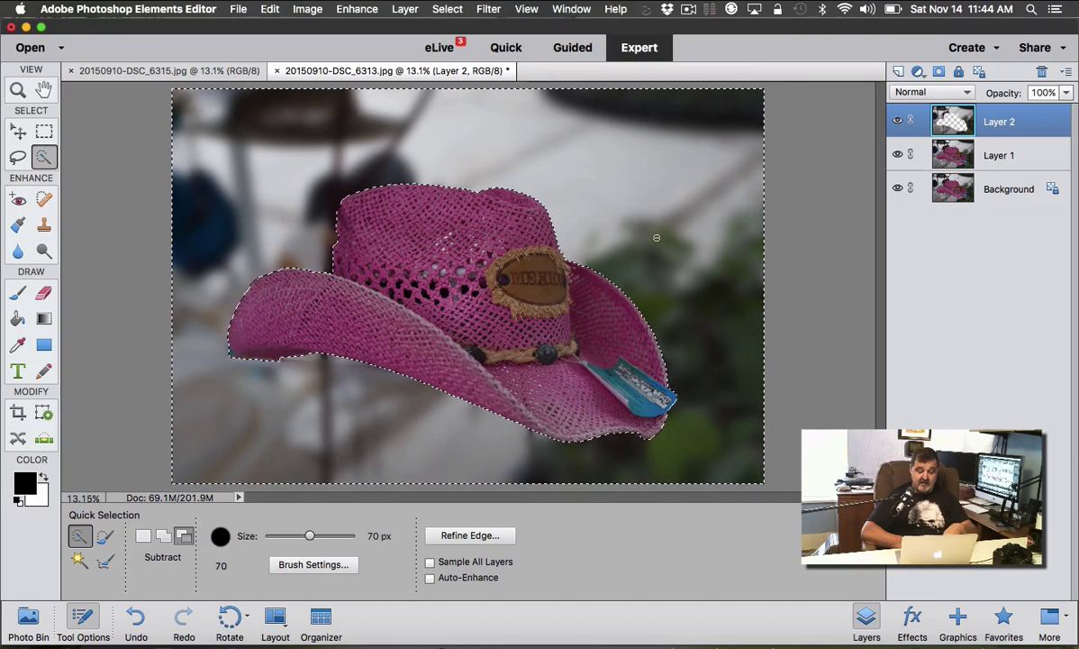
pyautogui.press('super+d')
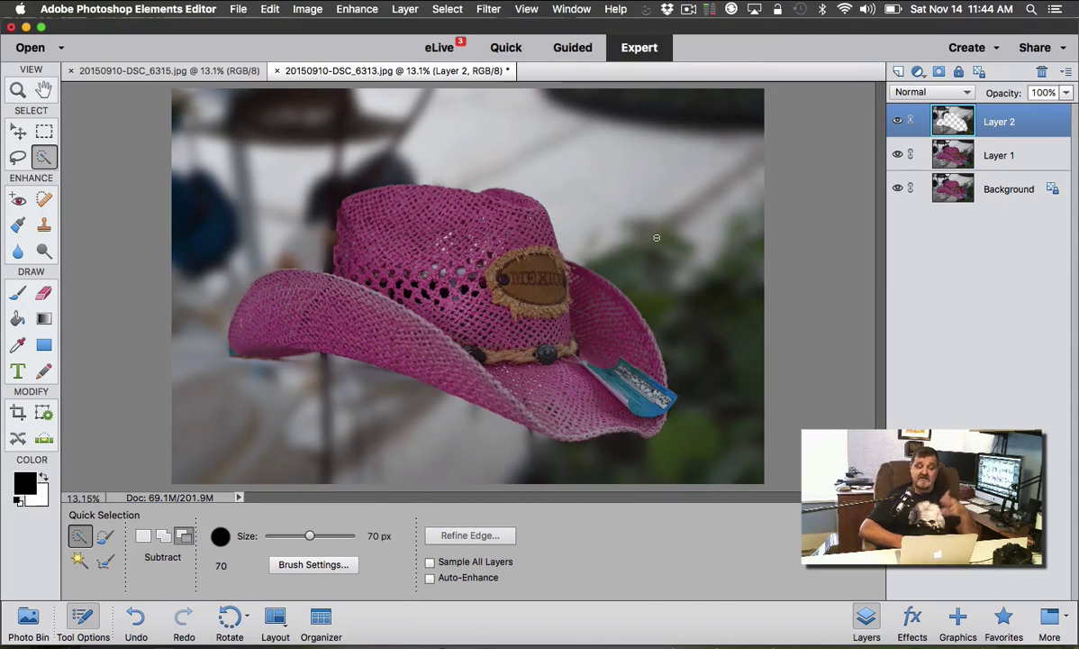